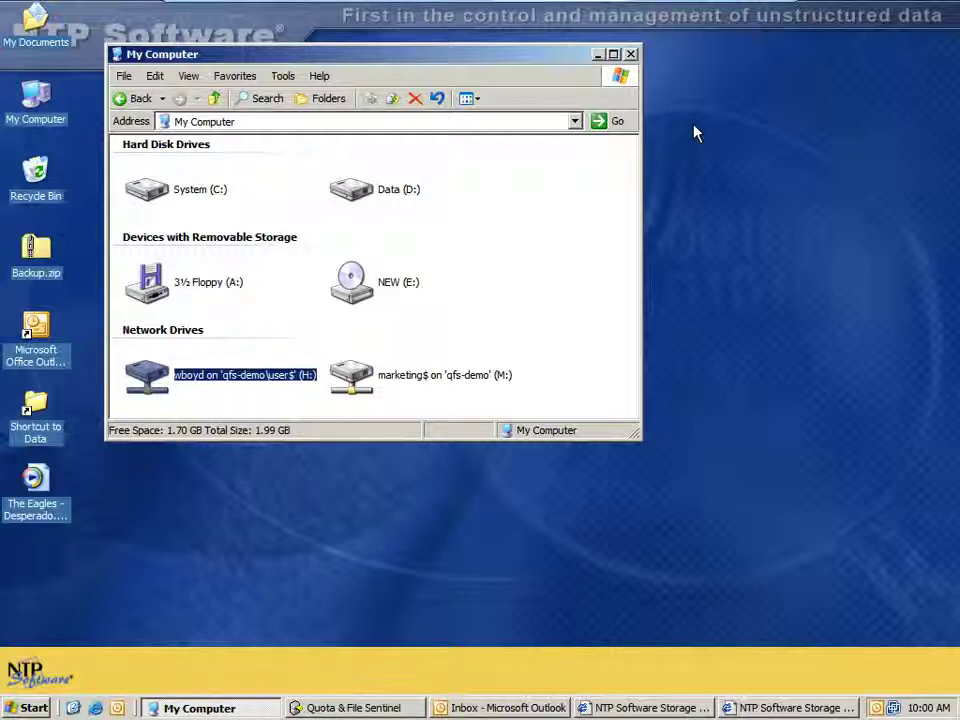
Drag The Eagles - Desperado.mp3 from the desktop onto the H: home drive in My Computer
click(38, 485)
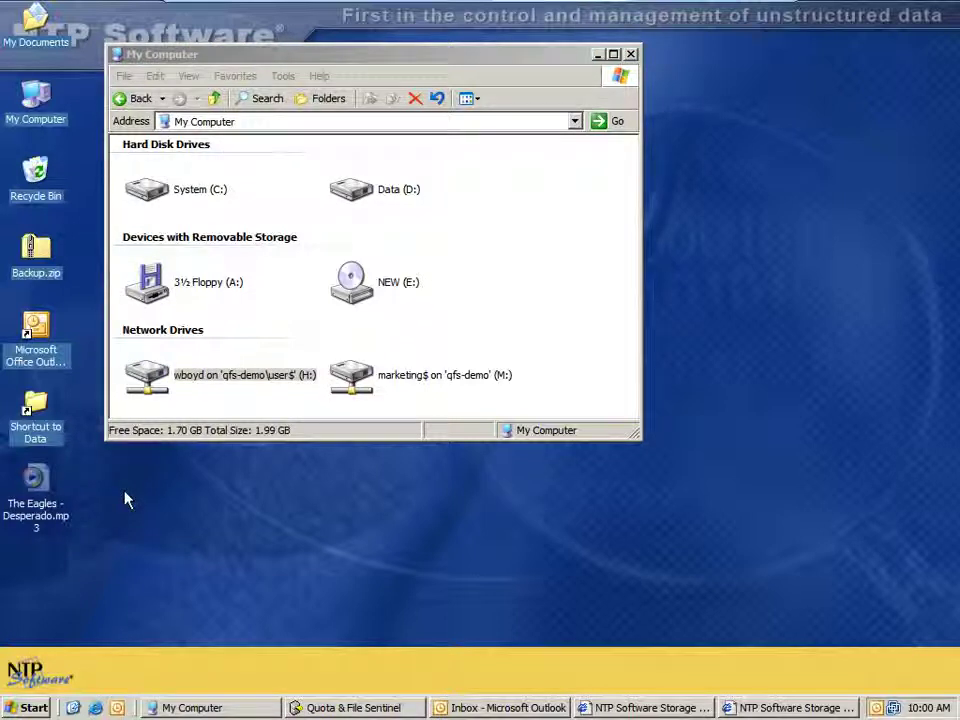
drag(36, 480, 210, 385)
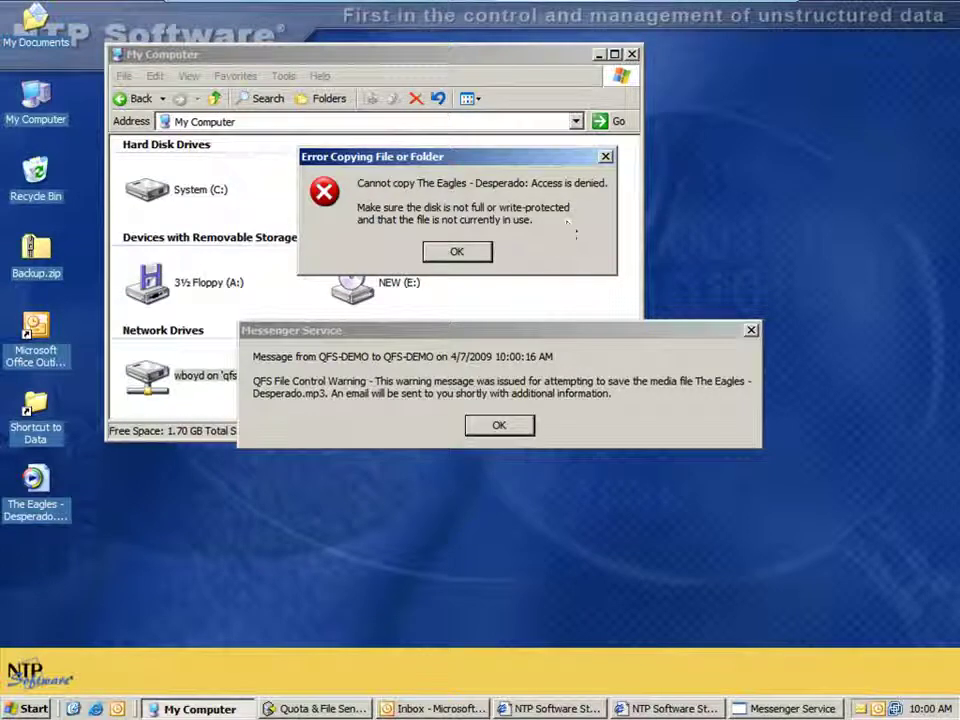
Dismiss the access-denied error and the QFS File Control warning, then bring up the Outlook Inbox
click(456, 251)
click(437, 332)
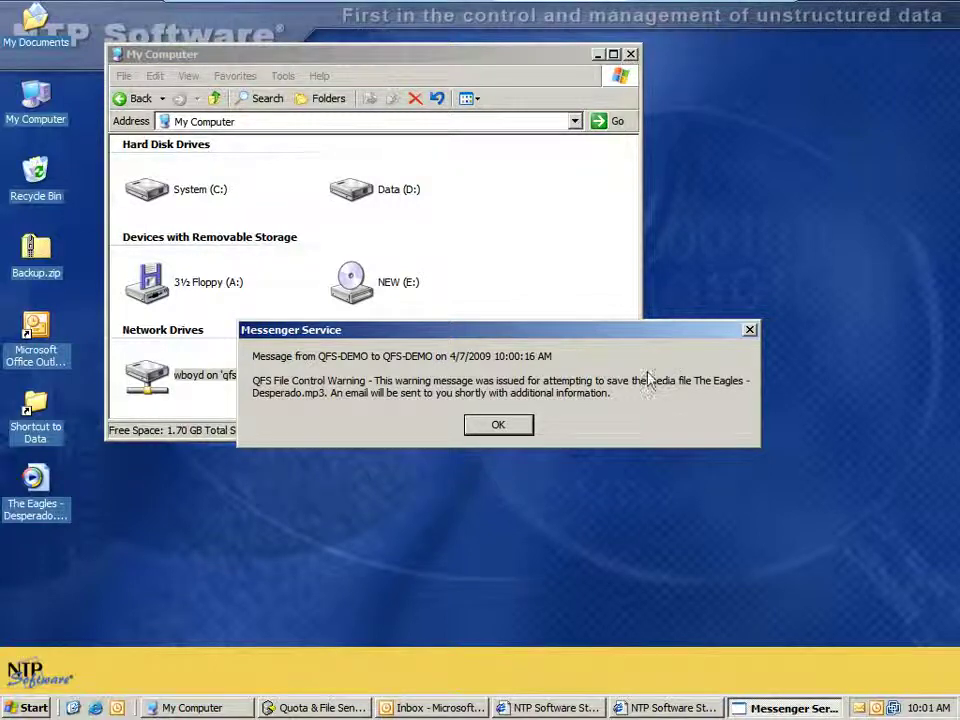
click(519, 425)
click(495, 712)
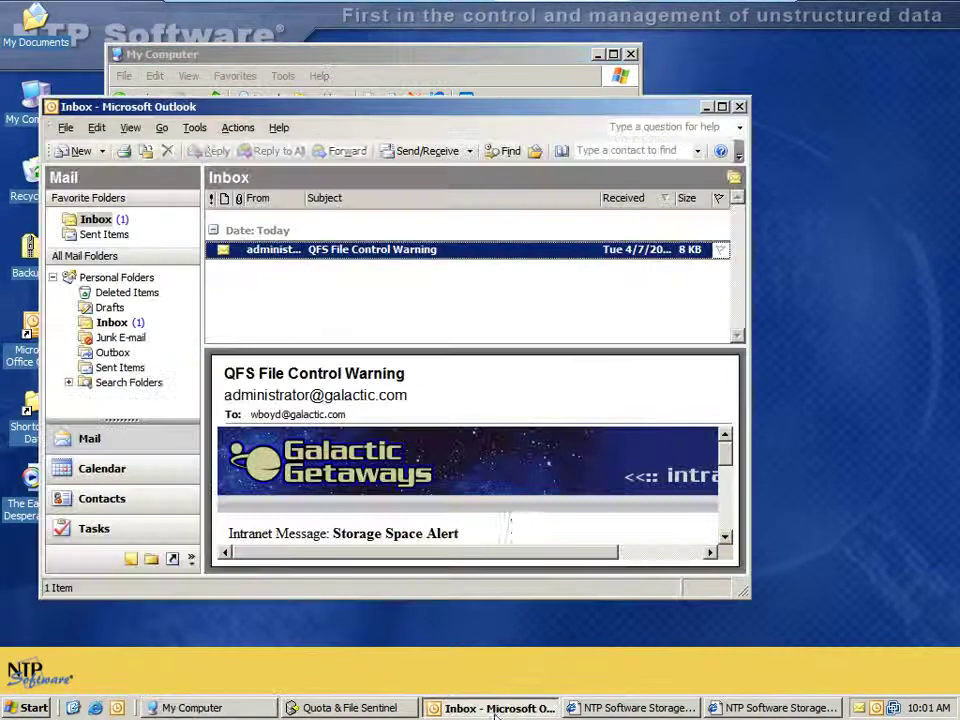
Open the QFS File Control Warning email about The Eagles - Desperado.mp3 in its own window
double_click(354, 251)
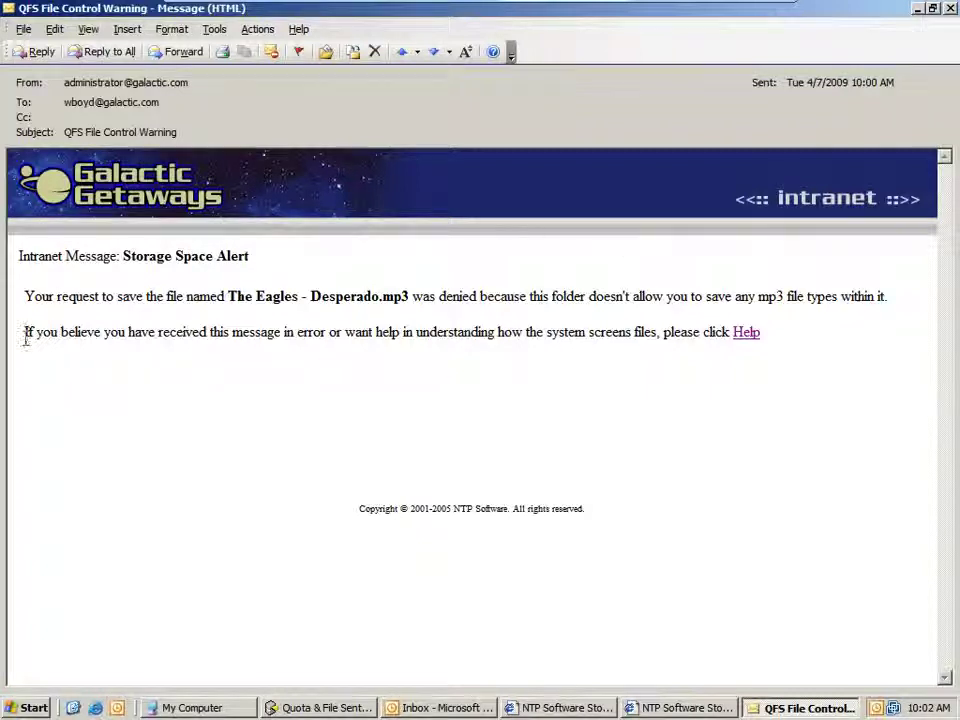
Read the linked QFS Prohibited Content help page, close it, and delete the warning email
drag(37, 332, 656, 332)
click(446, 343)
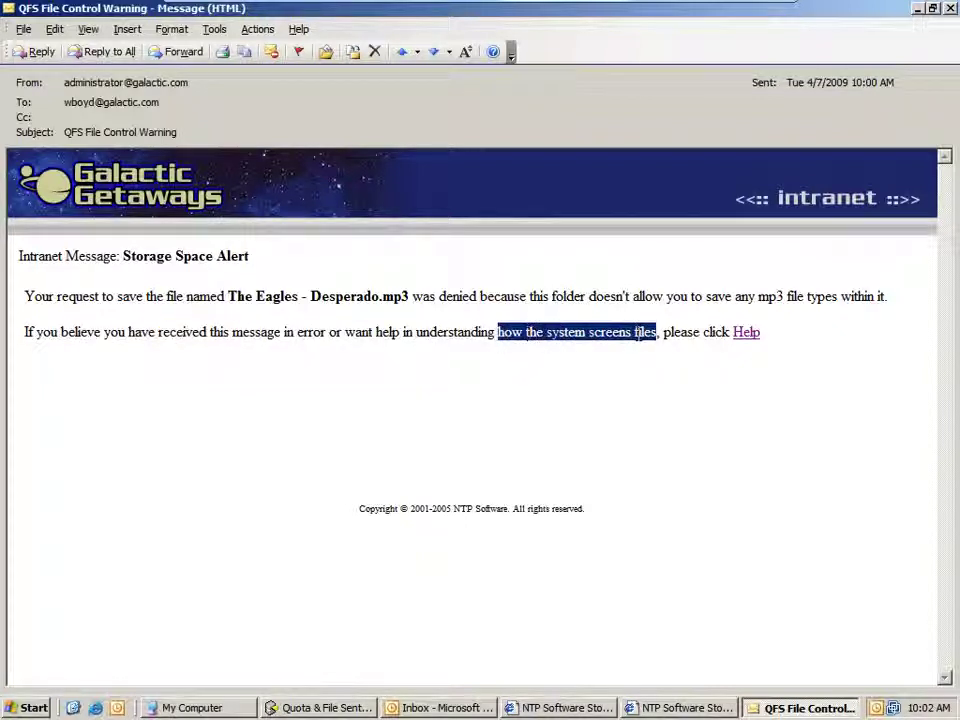
click(664, 333)
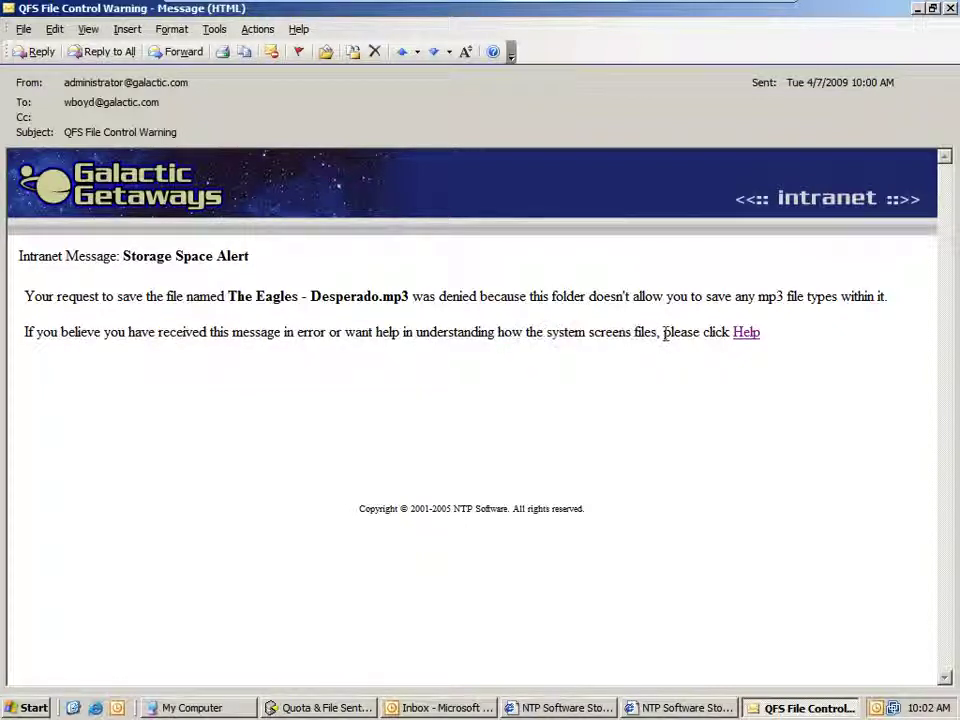
click(748, 334)
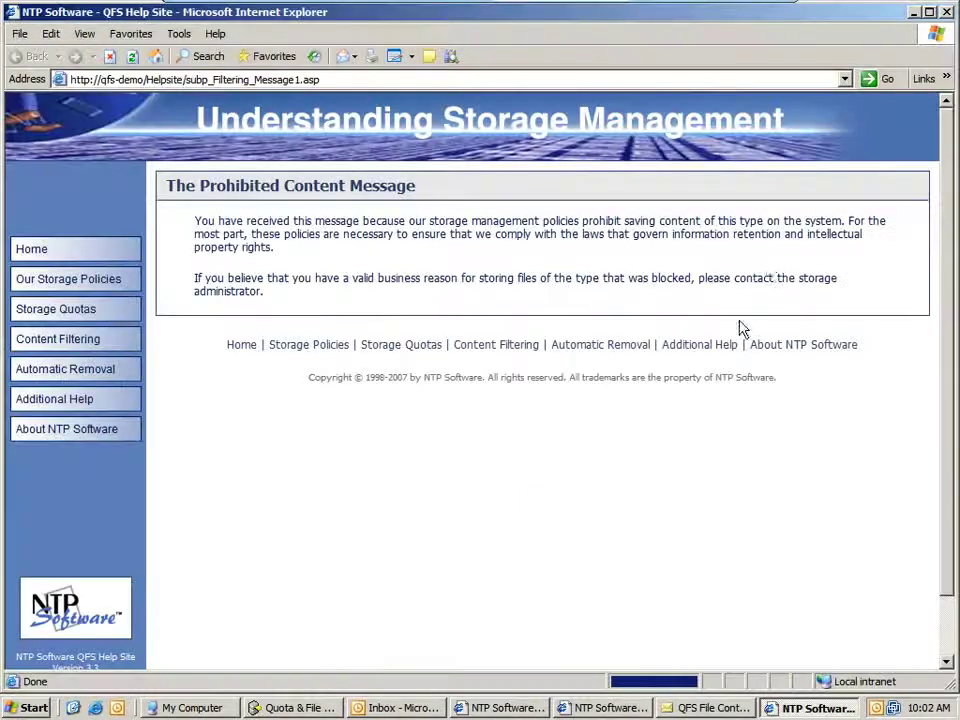
click(946, 12)
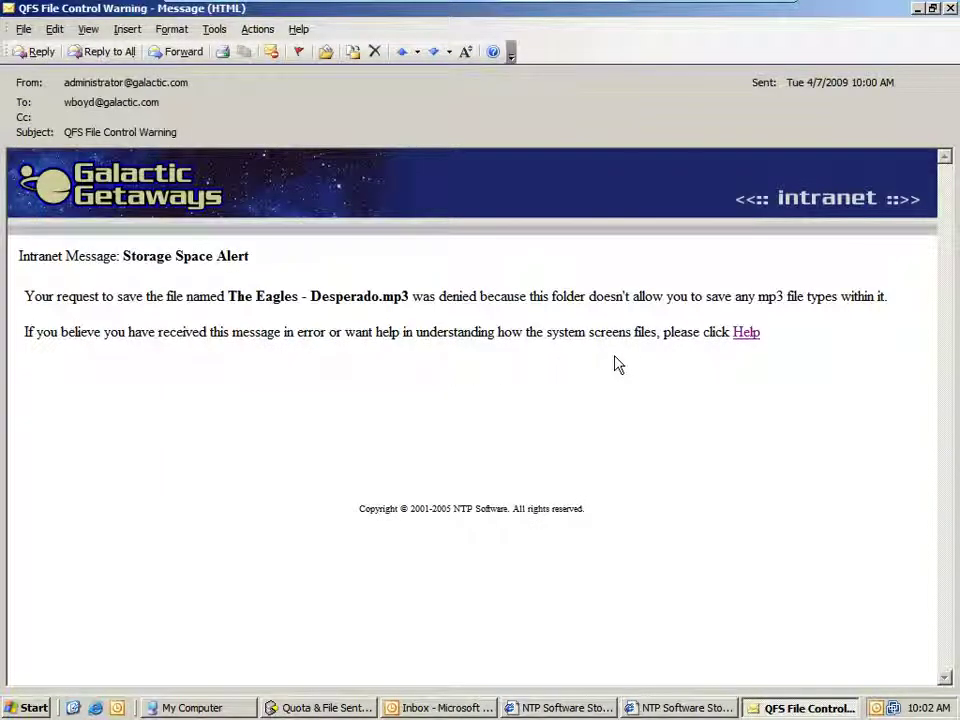
click(374, 51)
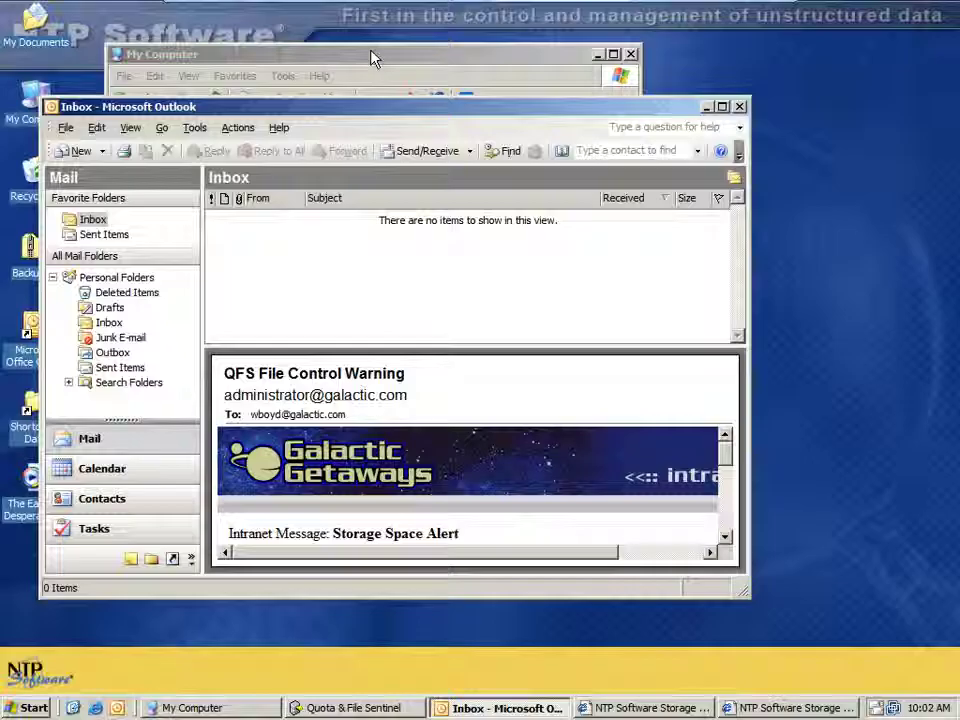
Minimize Outlook and switch QFS-DEMO's tree from Disk Quota Policies to File Control Policies
click(707, 106)
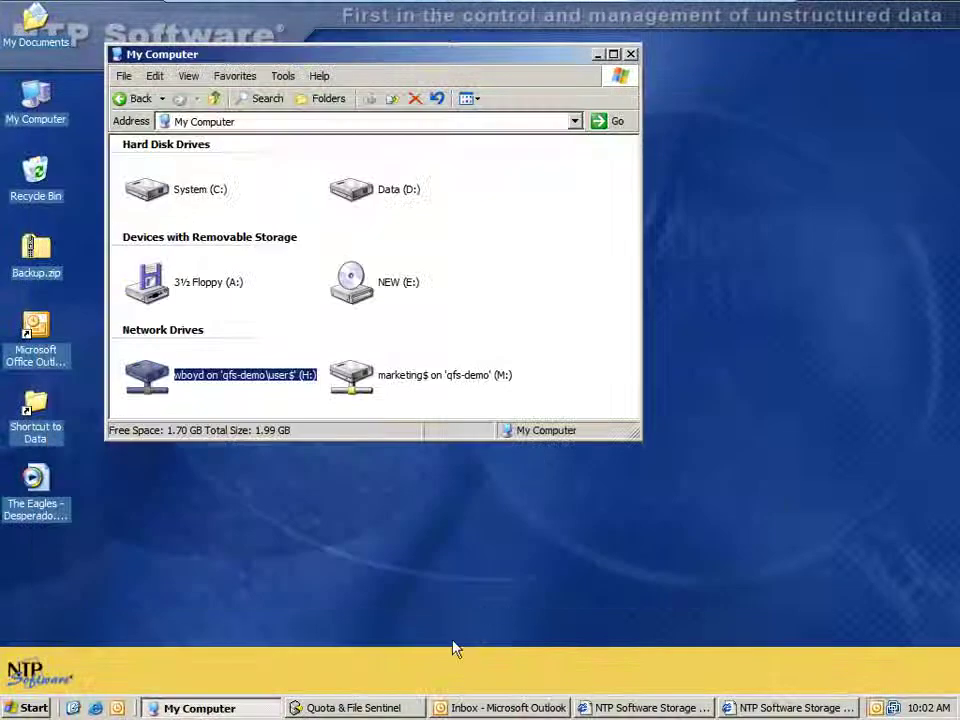
click(408, 706)
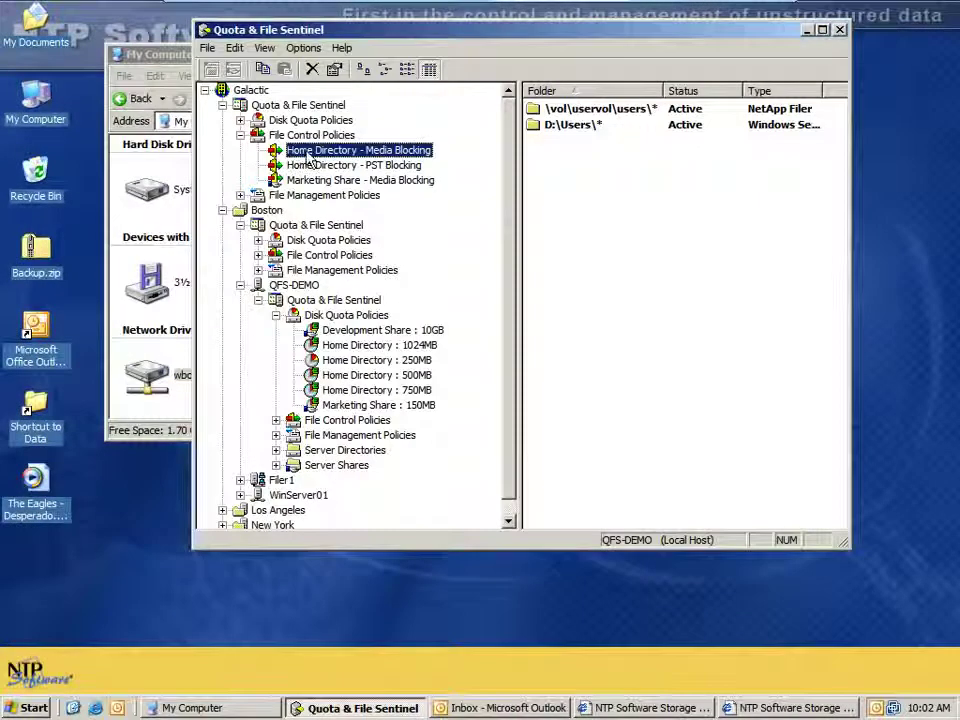
click(276, 315)
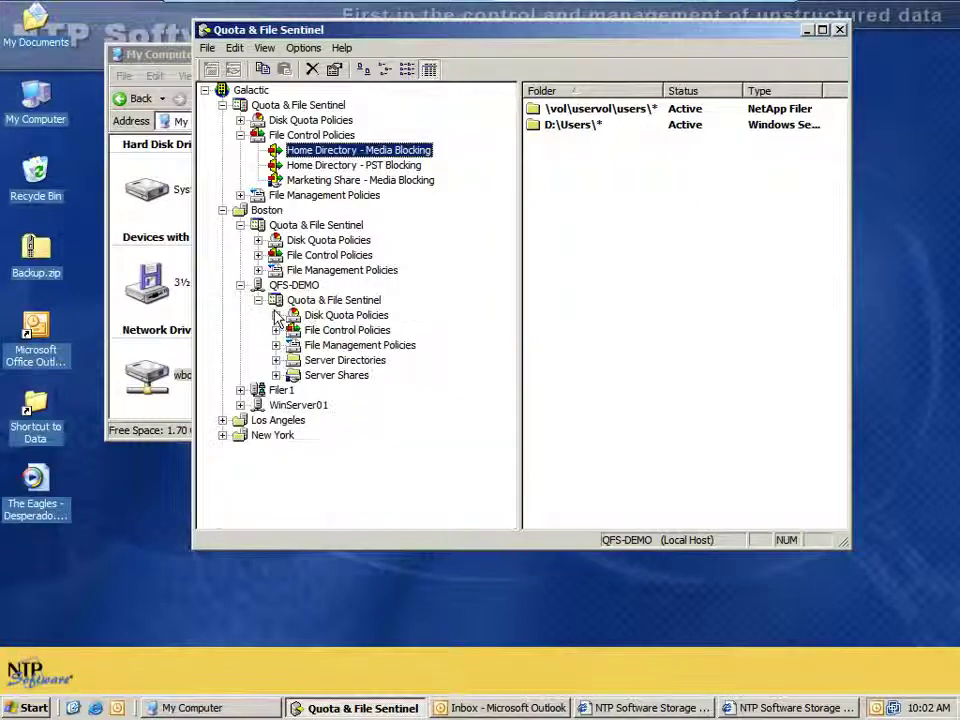
click(276, 330)
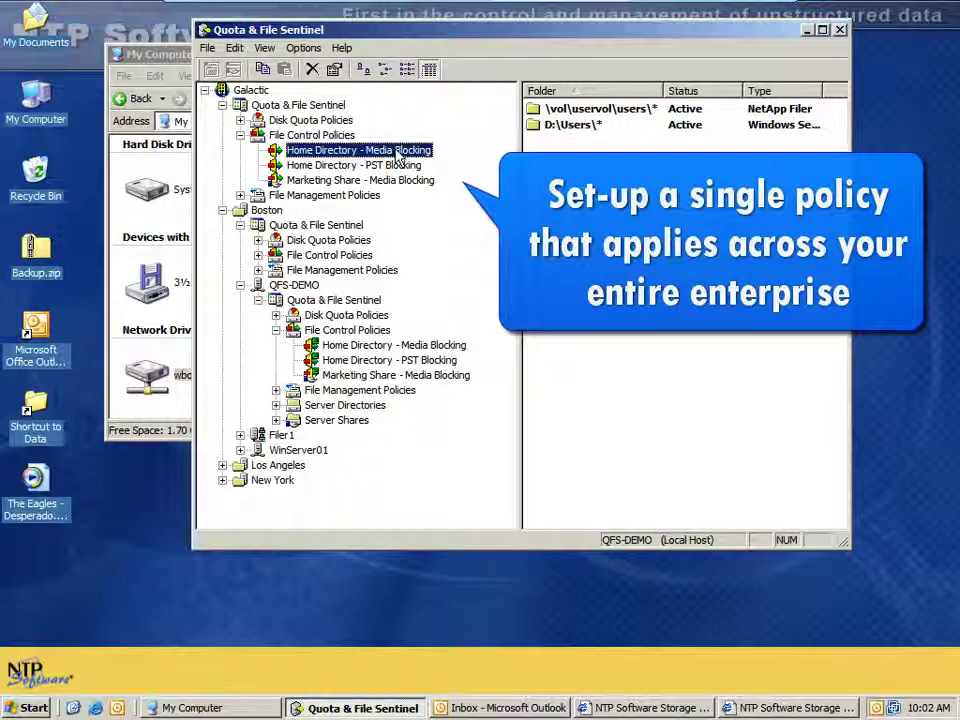
Open the Home Directory - Media Blocking policy's Criteria and begin adding a file pattern
double_click(398, 152)
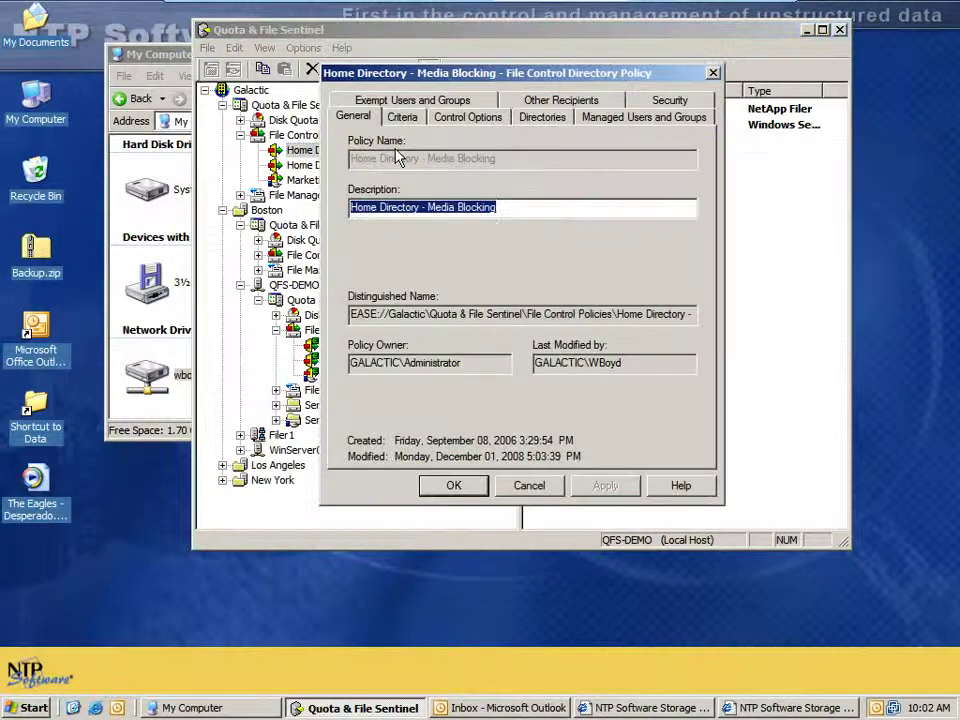
click(405, 125)
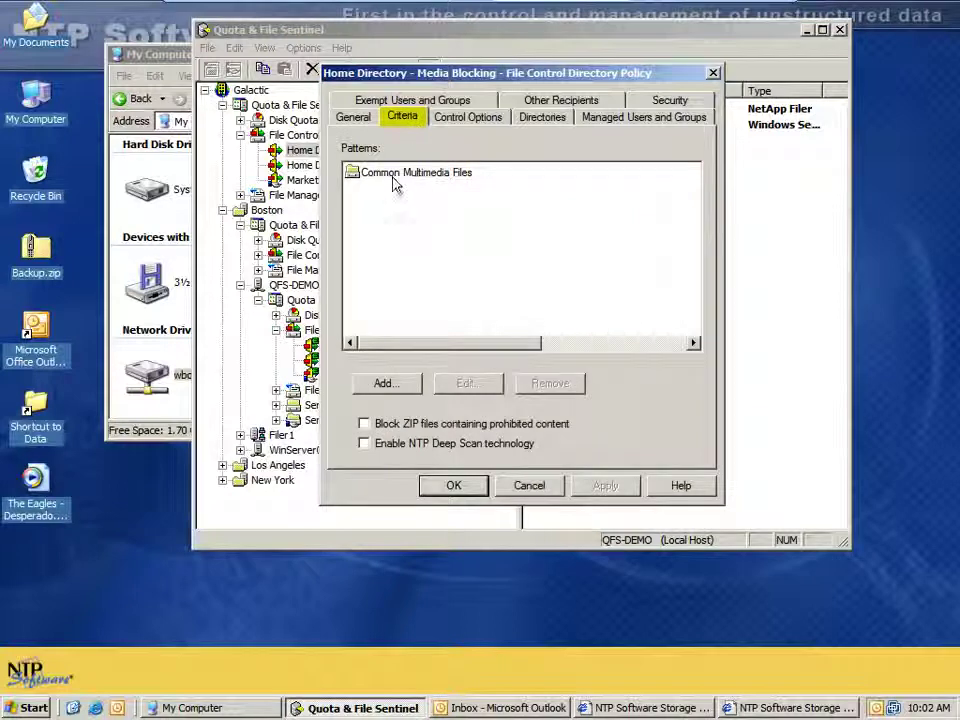
click(400, 390)
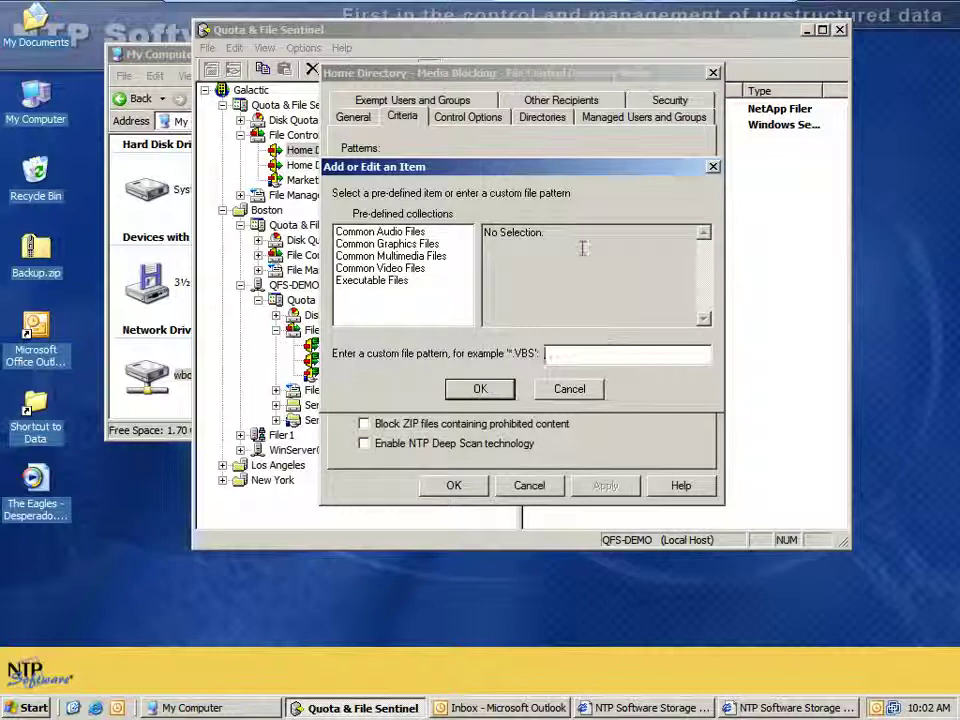
Enter the custom pattern *.vbs, then replace it with *.pst
click(549, 353)
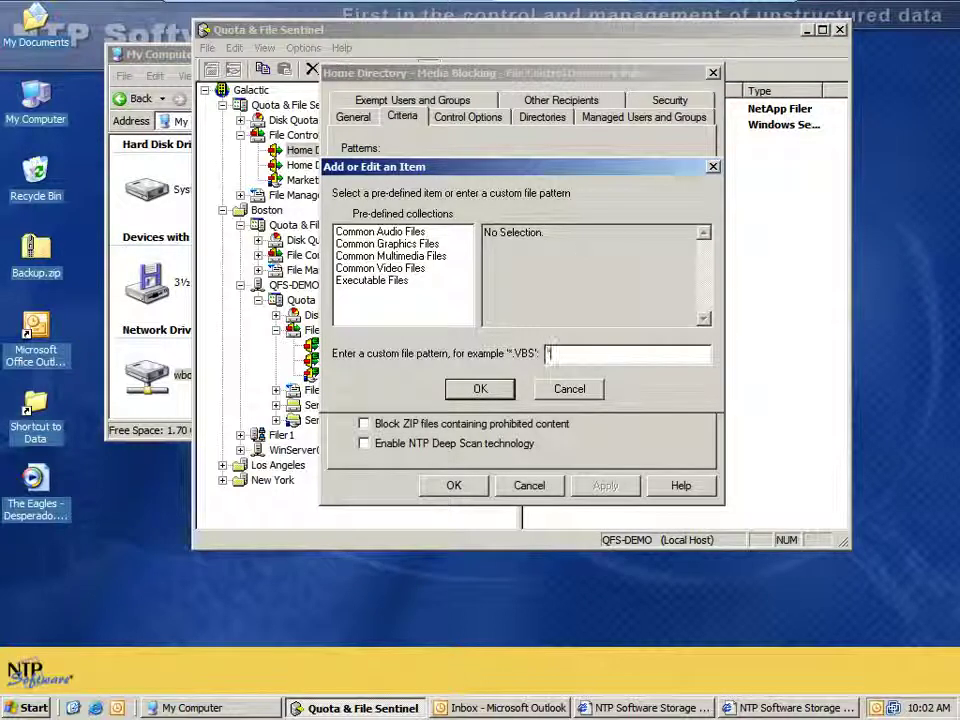
text(*.vbs)
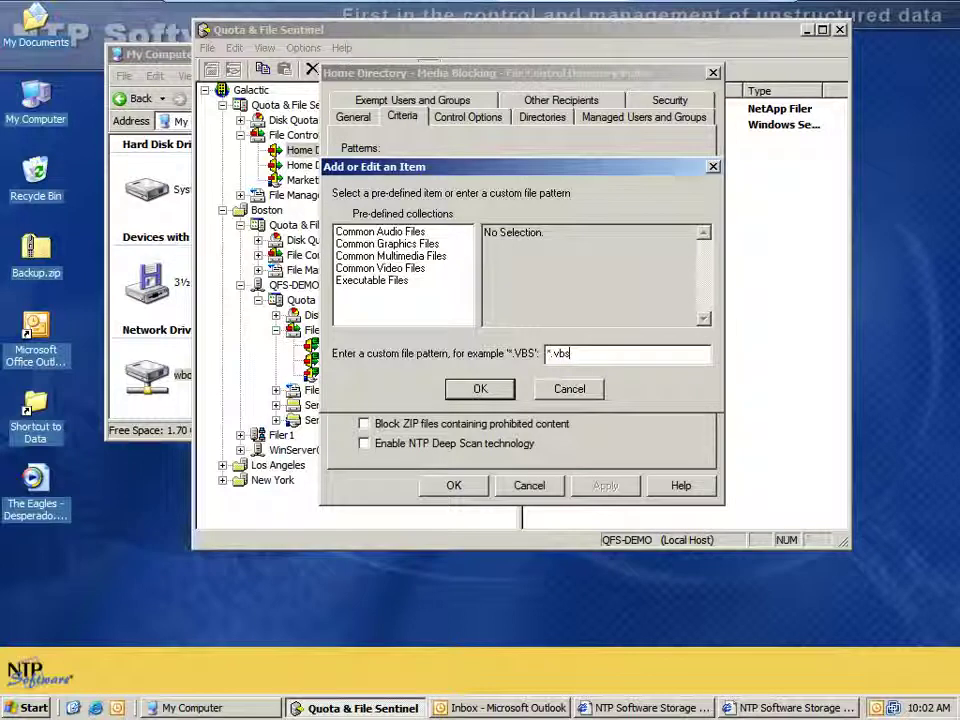
key(BackSpace)
key(BackSpace)
key(BackSpace)
key(BackSpace)
key(BackSpace)
text(*.pst)
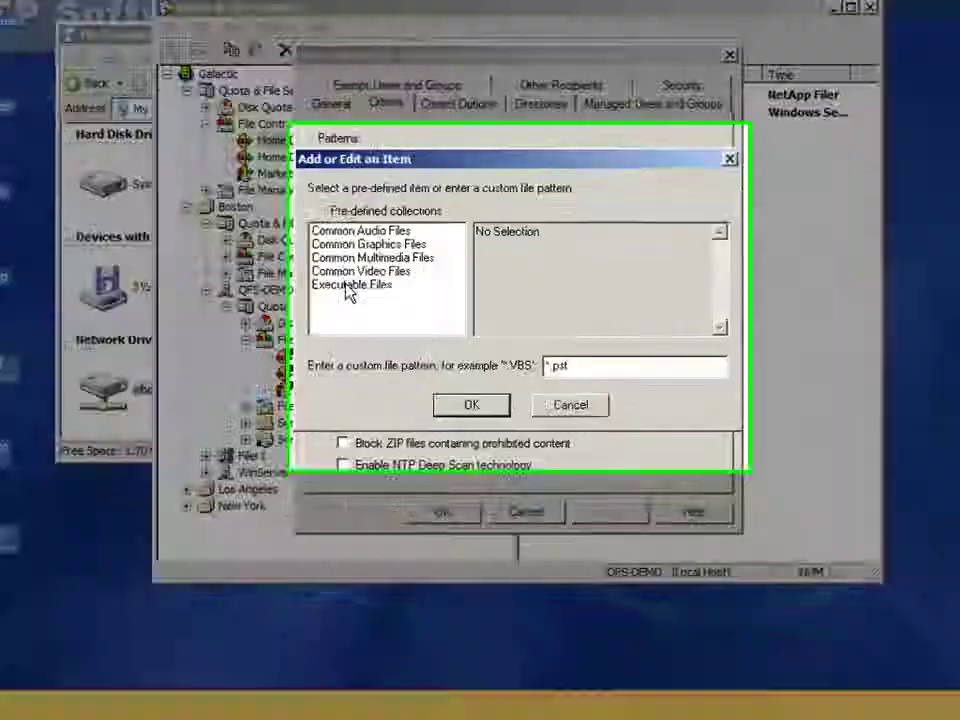
Preview the Executable Files, Common Multimedia Files and Common Audio Files collections
click(348, 288)
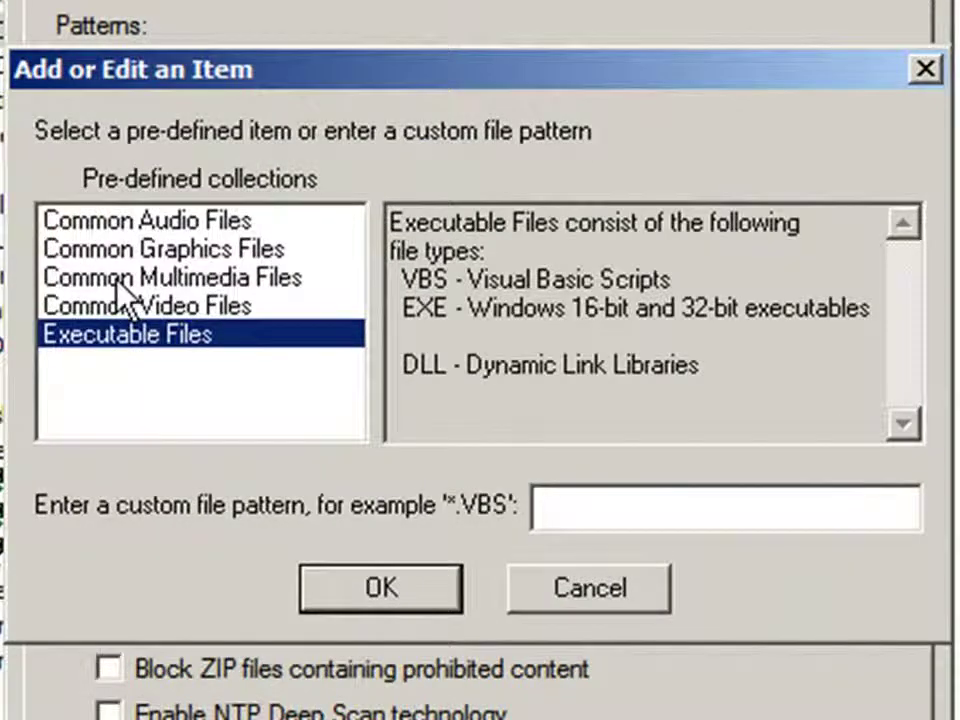
click(118, 280)
click(128, 222)
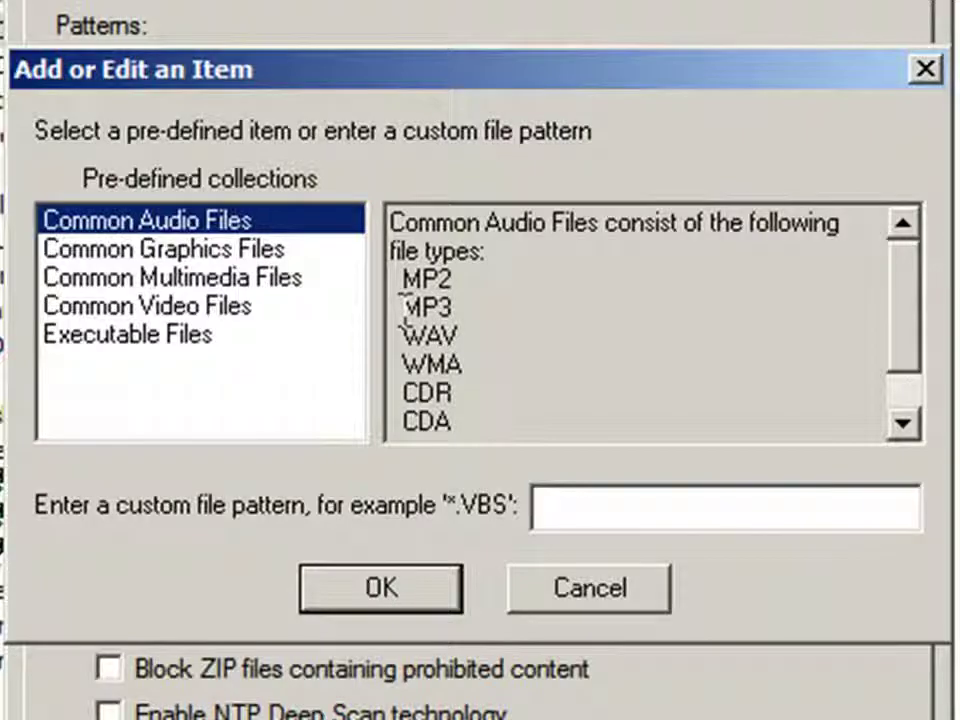
Enter the custom pattern sec*.doc, then cancel the dialog without adding it
click(636, 504)
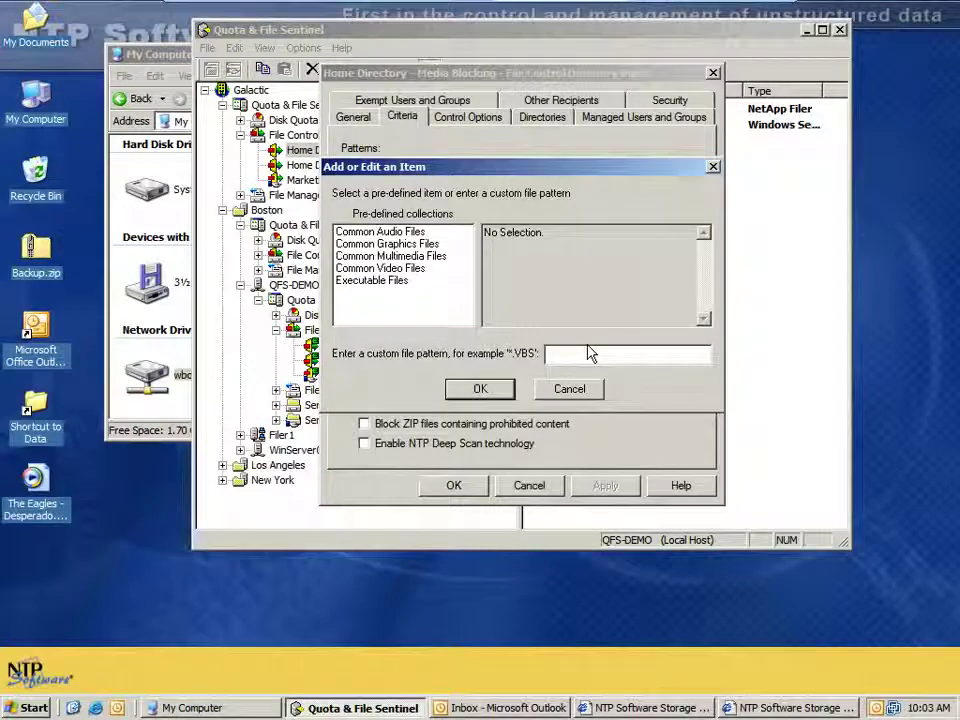
text(sec*.doc)
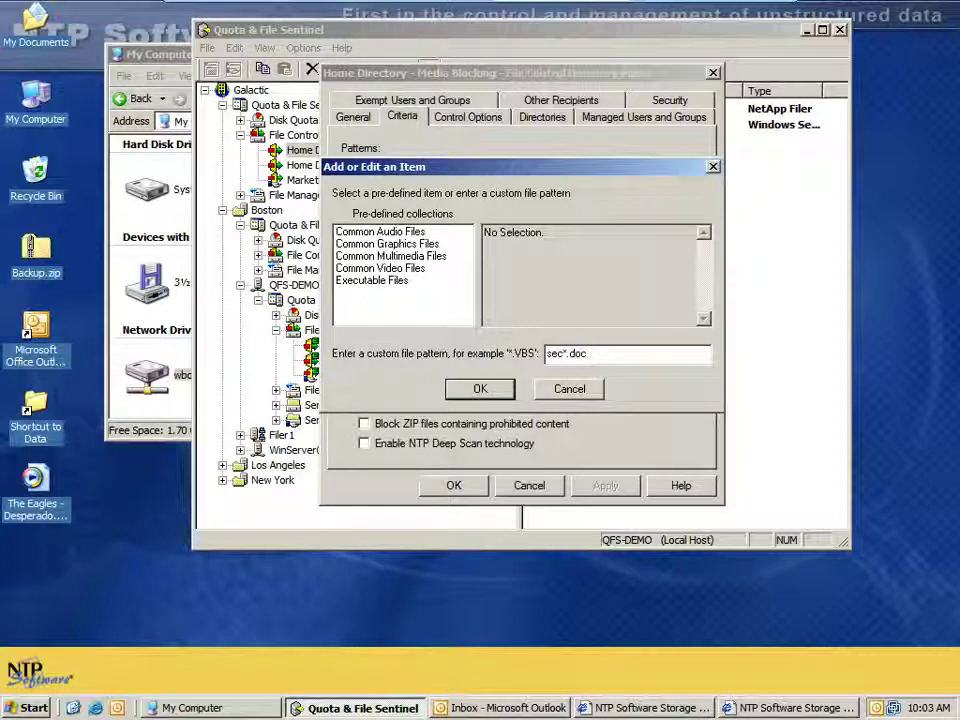
click(583, 391)
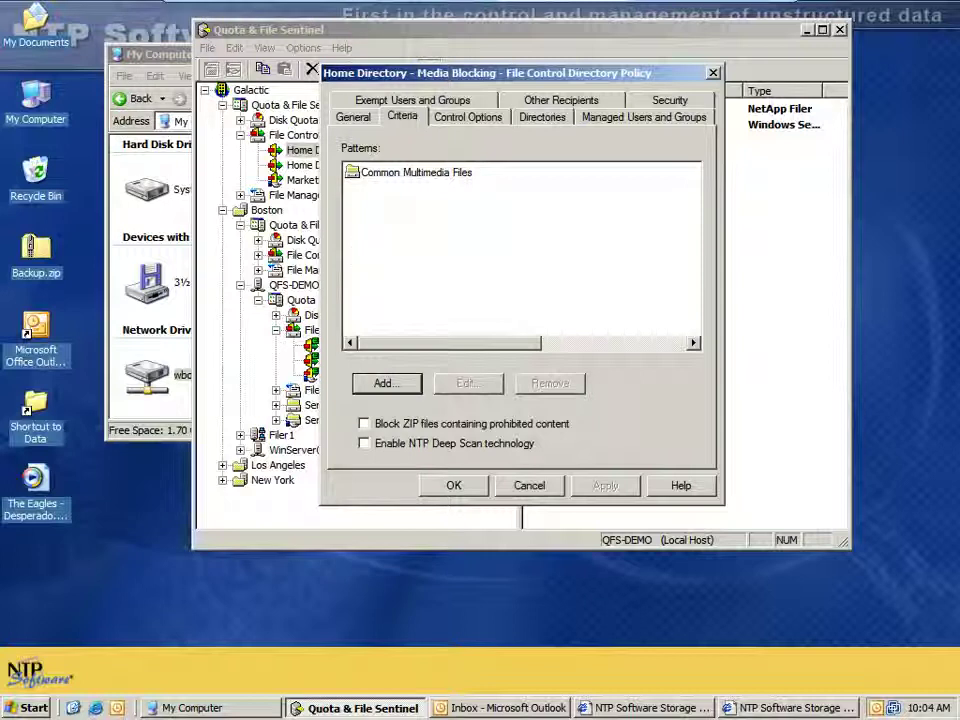
Toggle Block ZIP files on and off, enable NTP Deep Scan, and view the Control Options
click(364, 423)
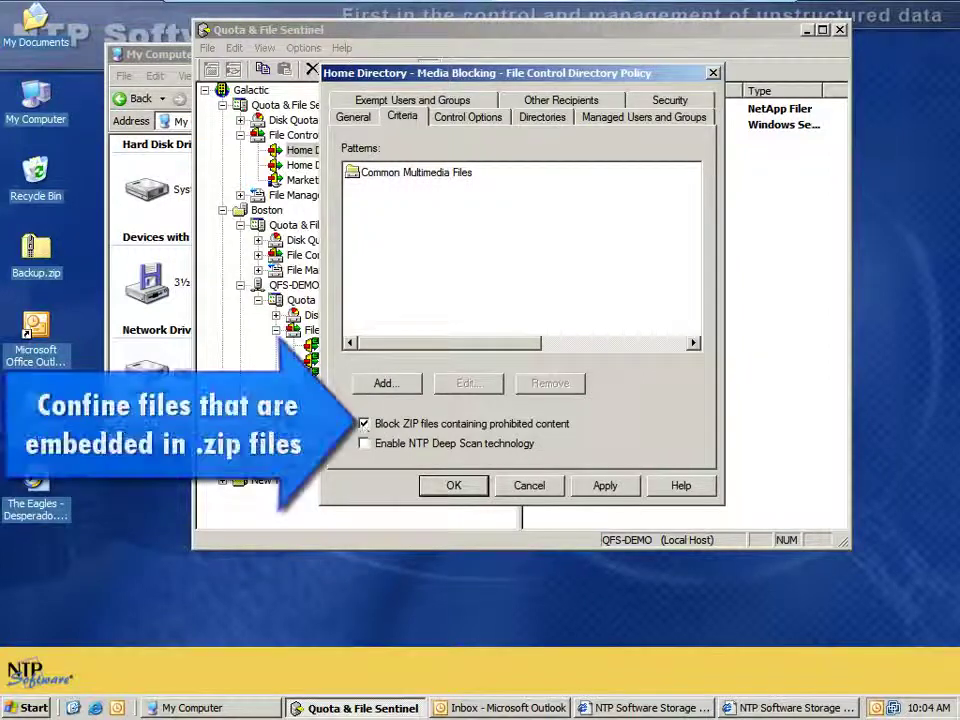
click(364, 424)
click(364, 443)
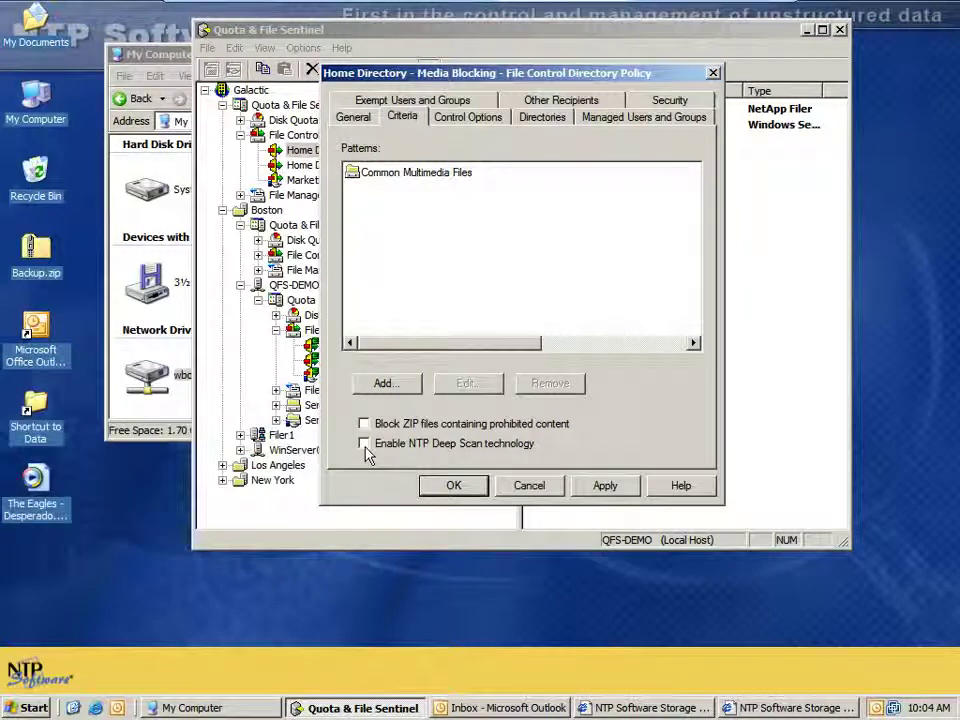
click(480, 116)
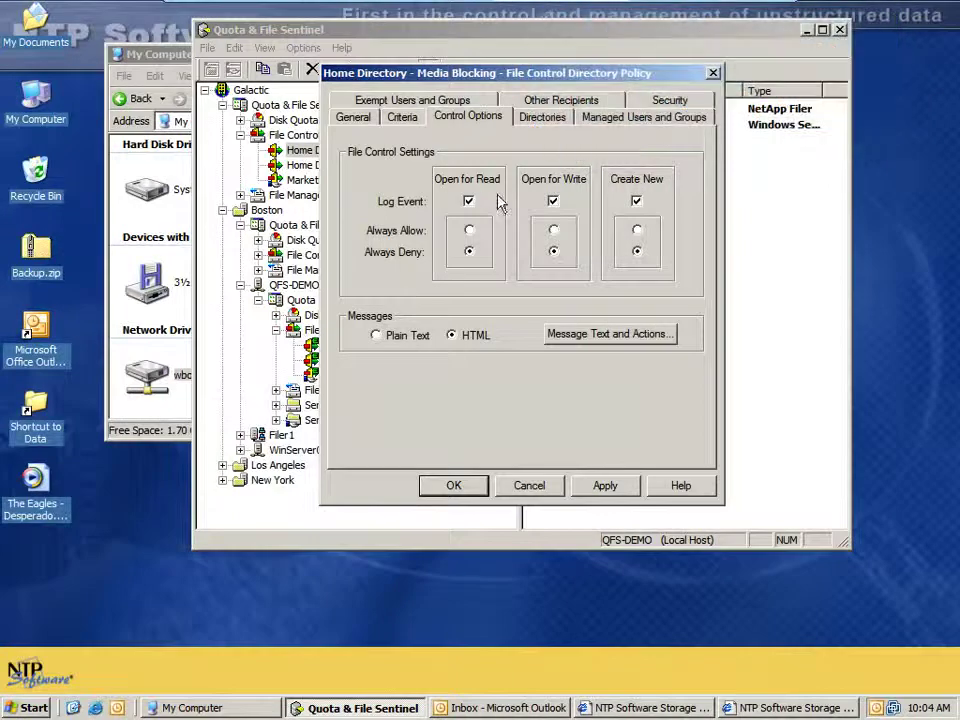
Stop logging Open for Read and set it to Always Allow, then view the policy's directories
click(469, 201)
click(470, 229)
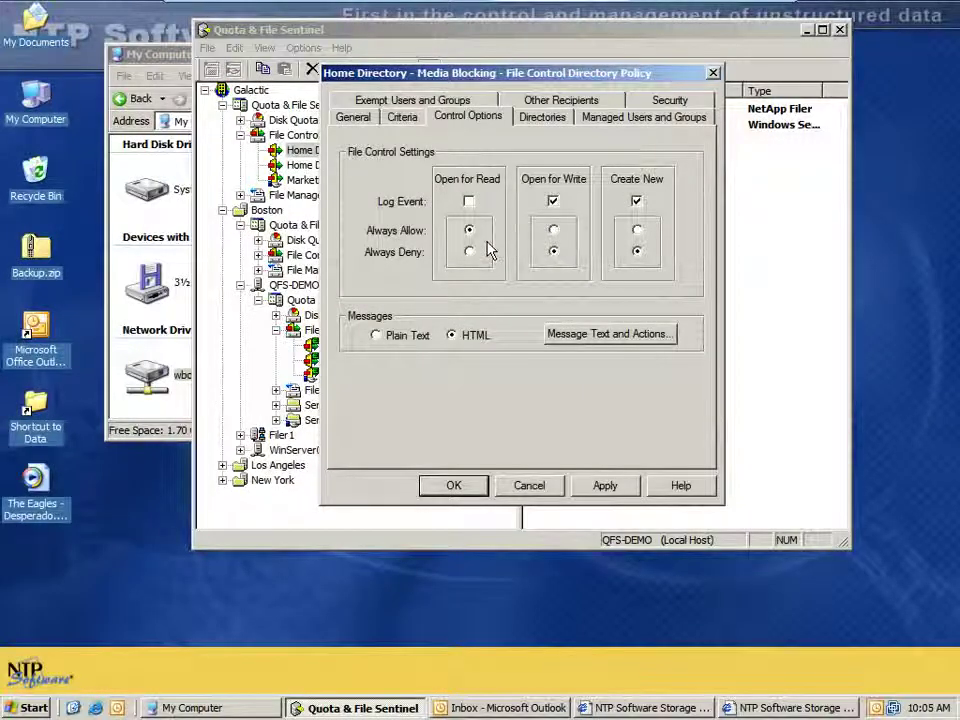
click(527, 120)
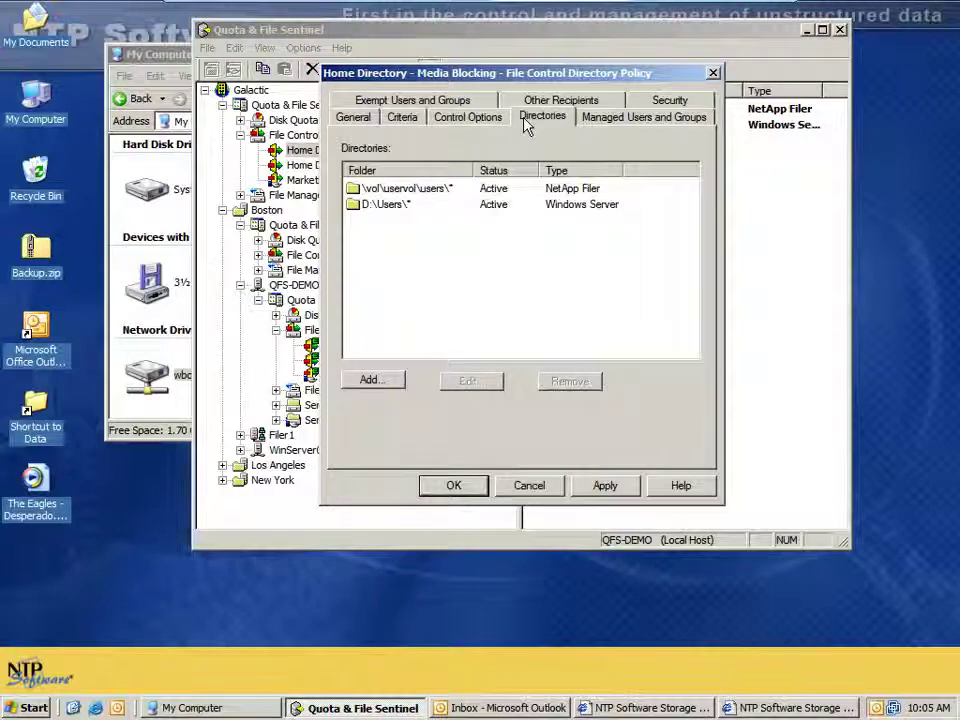
Switch to Restrict Certain Users and back to Restrict Everyone, then review exemptions and the GALACTIC\Helpdesk recipient
click(605, 119)
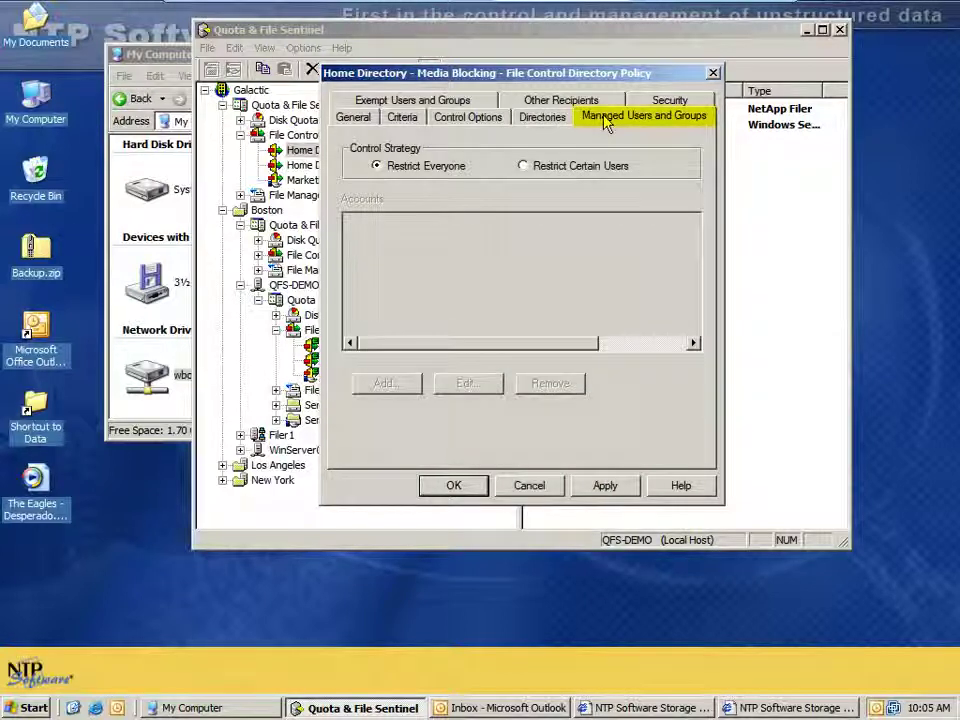
click(548, 180)
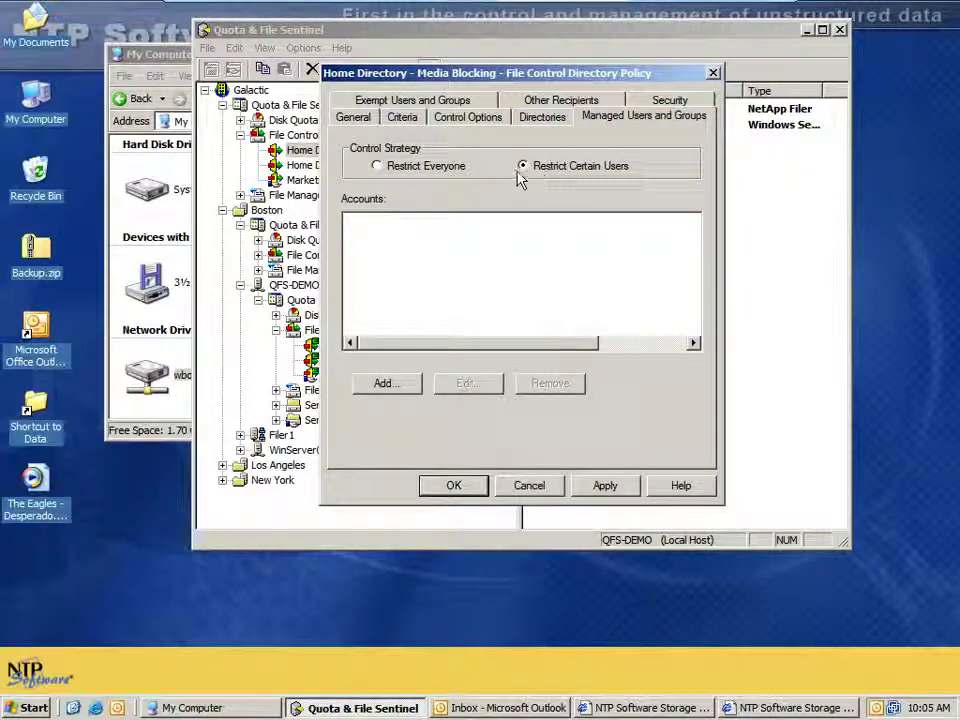
click(424, 171)
click(422, 101)
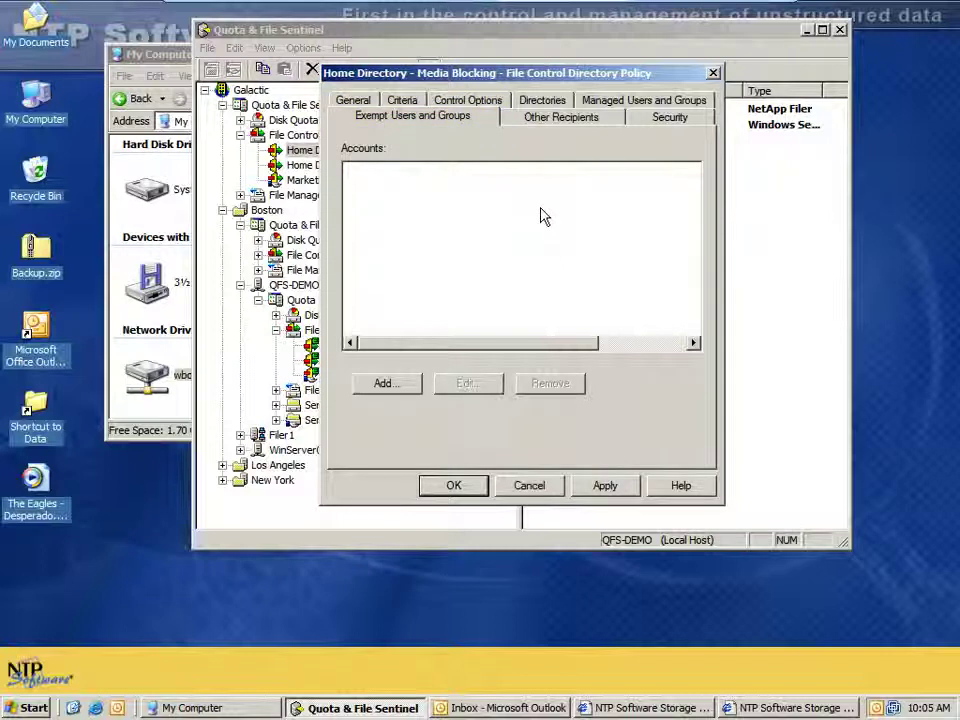
click(566, 118)
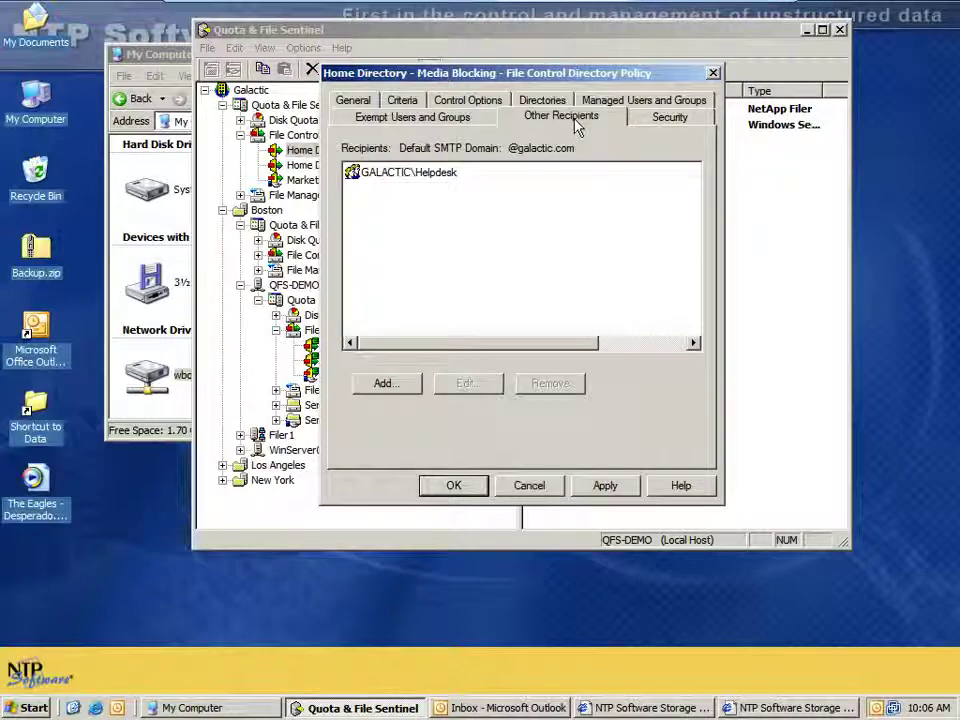
Set Open for Write and Create New to Always Allow, then view the Triggering User Messages
click(466, 101)
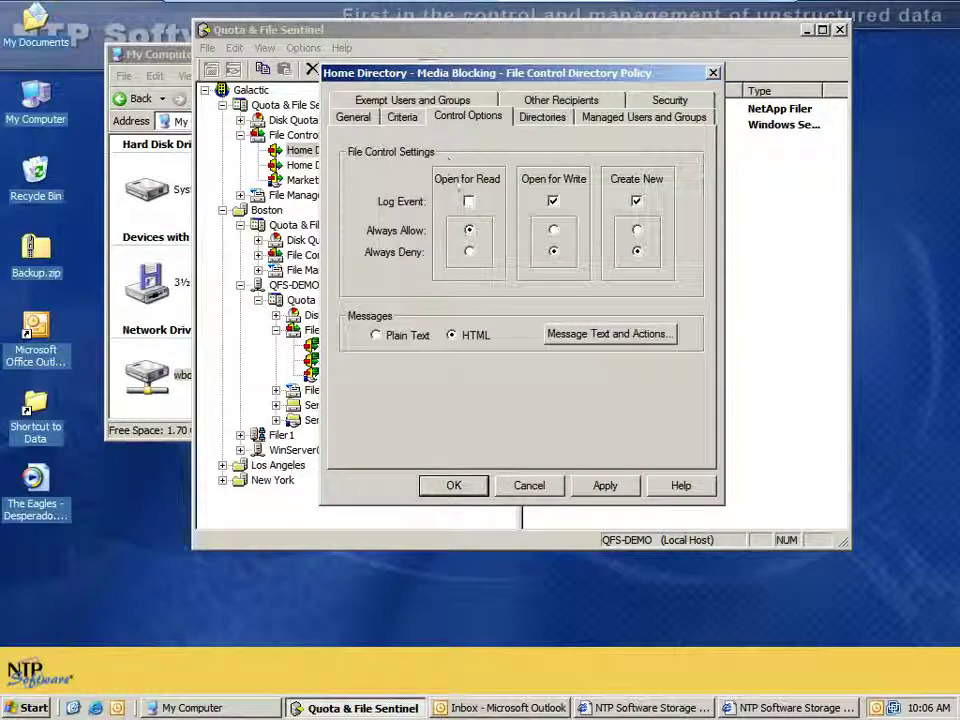
click(553, 230)
click(637, 230)
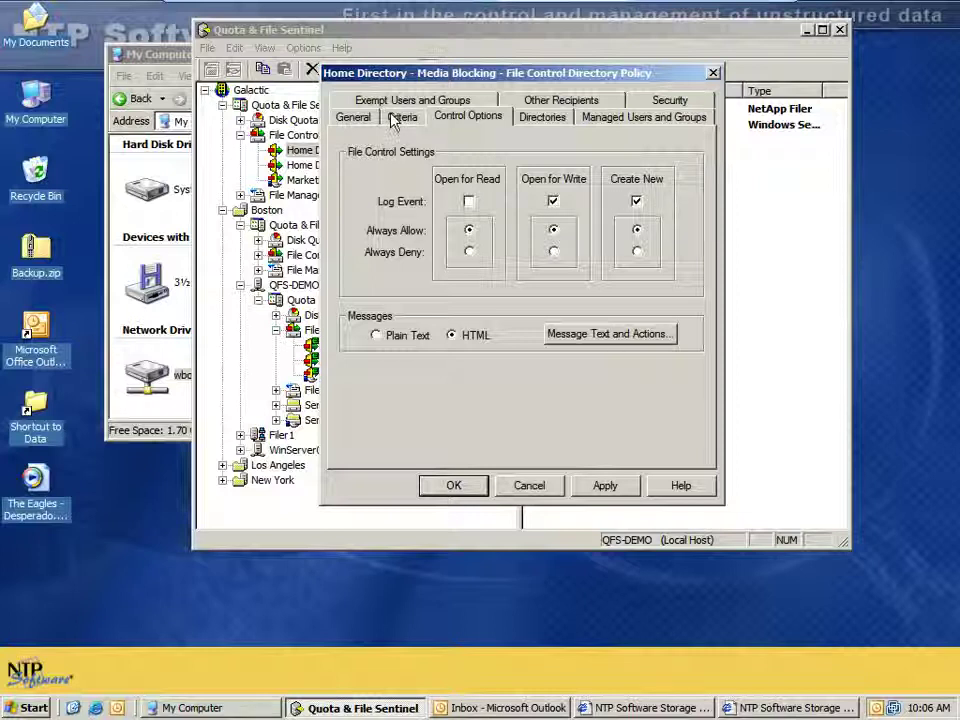
click(615, 334)
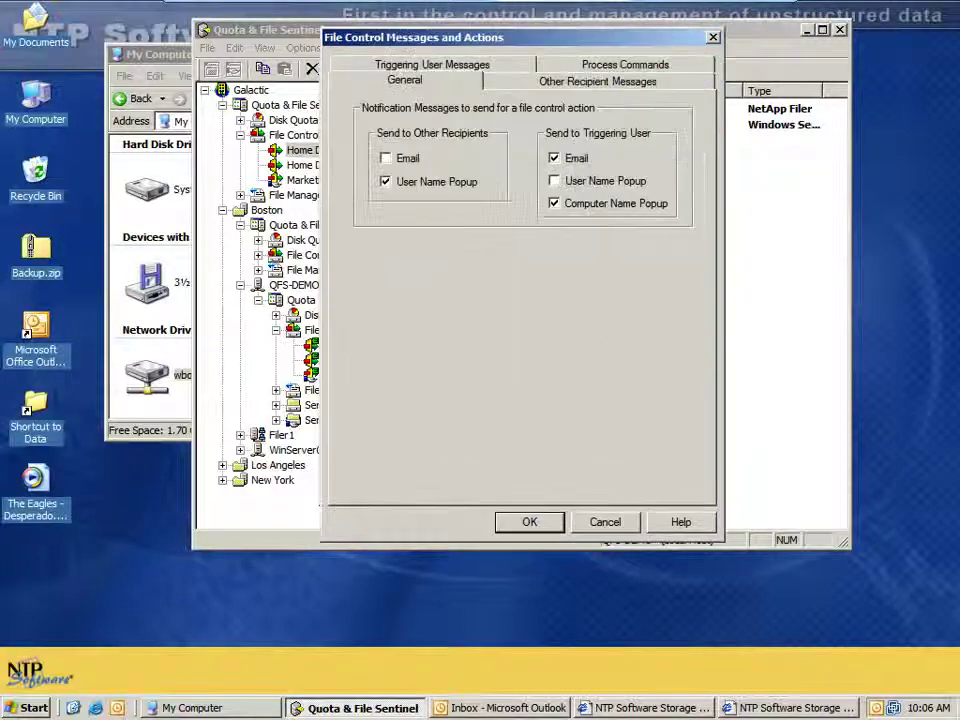
click(437, 66)
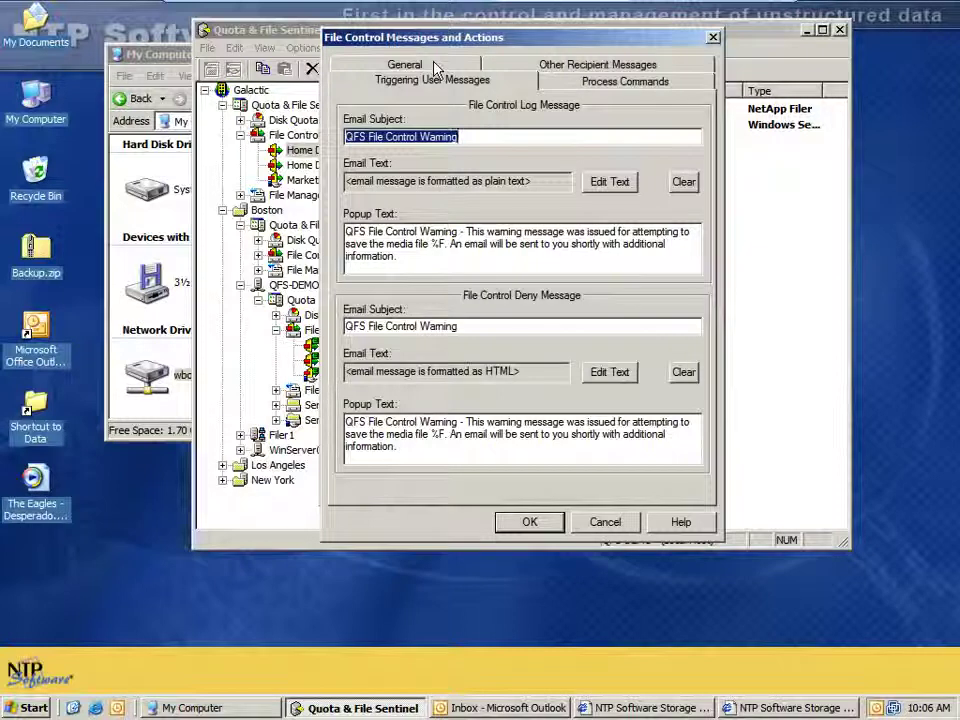